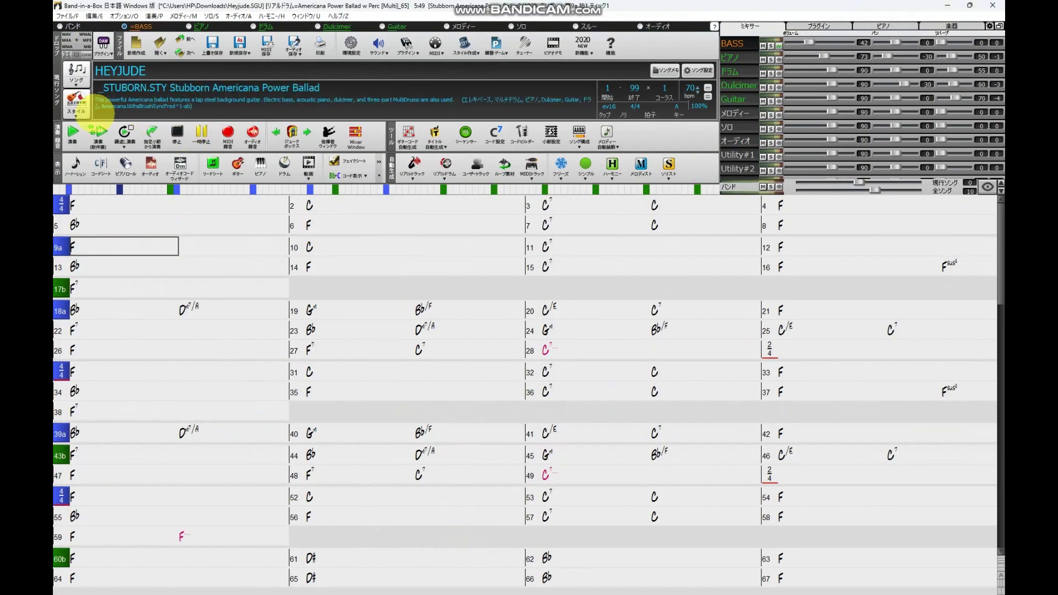
# Step: Play the song with the piano and drum tracks muted, momentarily muting and restoring the dulcimer track
pyautogui.click(99, 121)
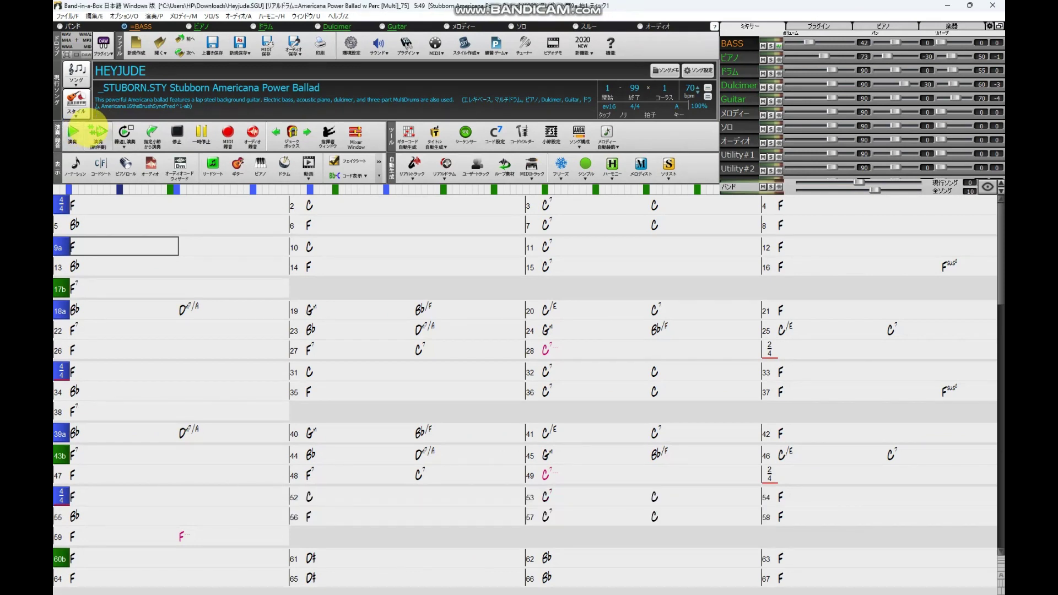
pyautogui.click(125, 133)
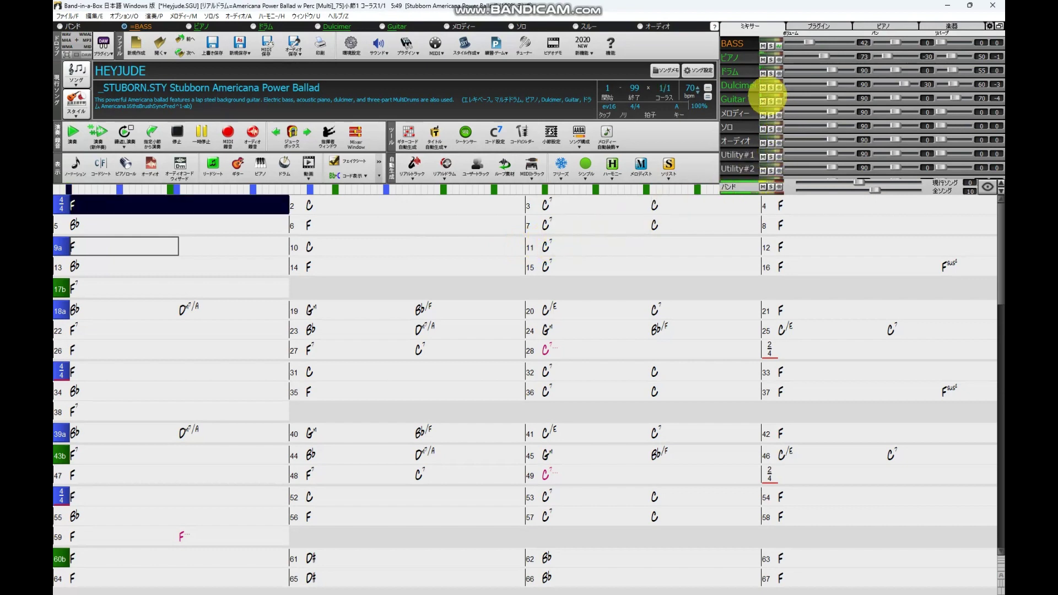
pyautogui.click(763, 87)
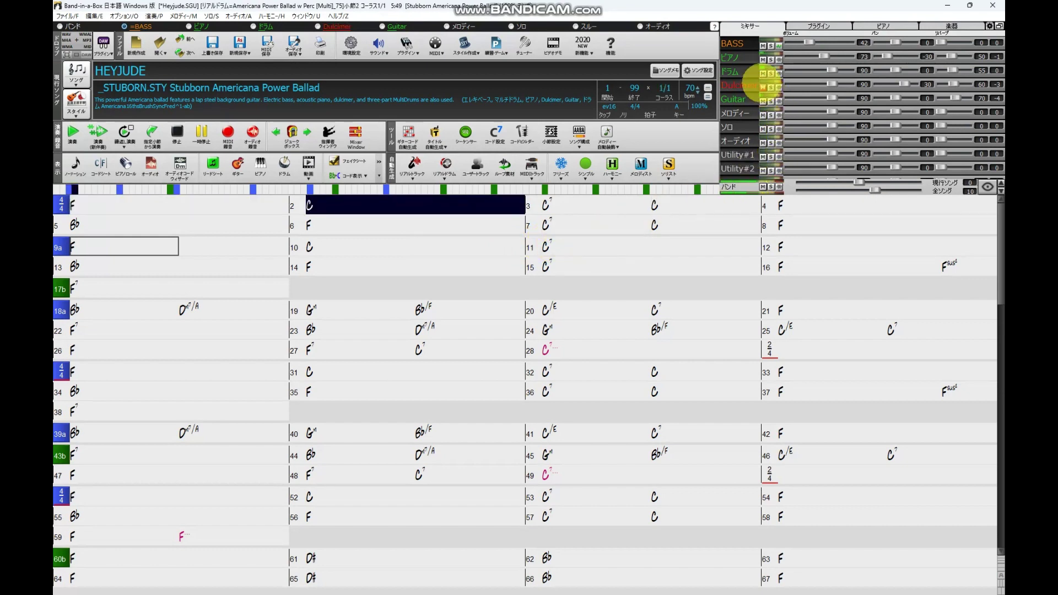
pyautogui.click(763, 73)
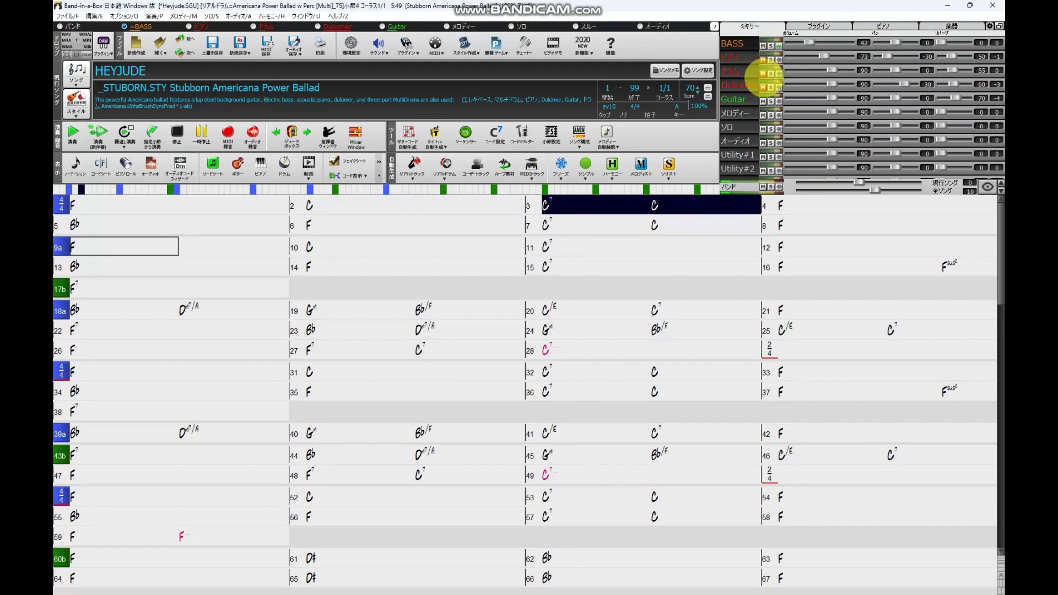
pyautogui.click(762, 87)
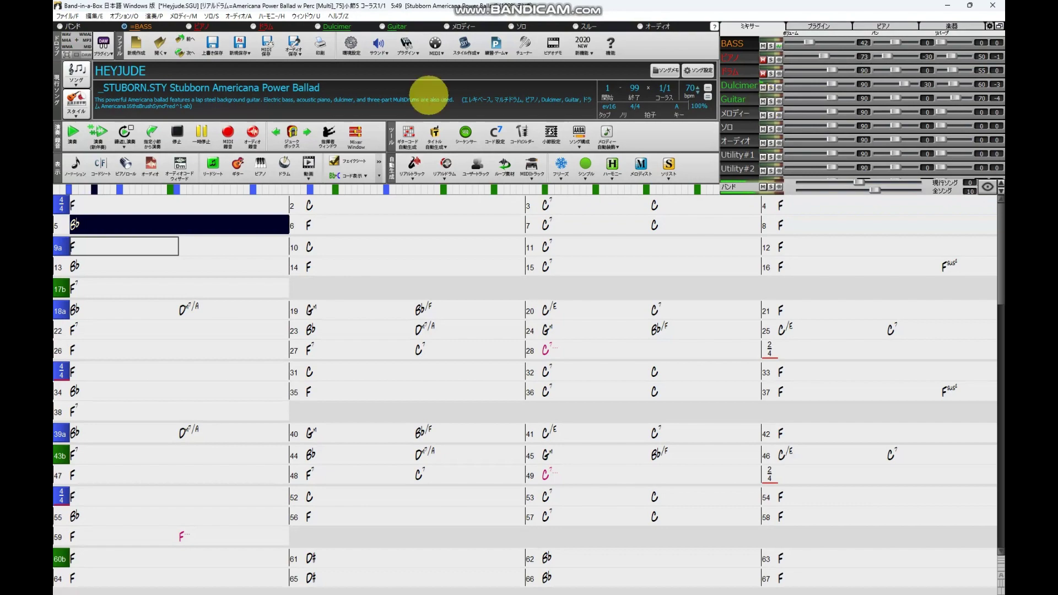
# Step: Open the style picker and preview the _SHAKING, _HARTBRK and _CITRINE styles
pyautogui.click(76, 99)
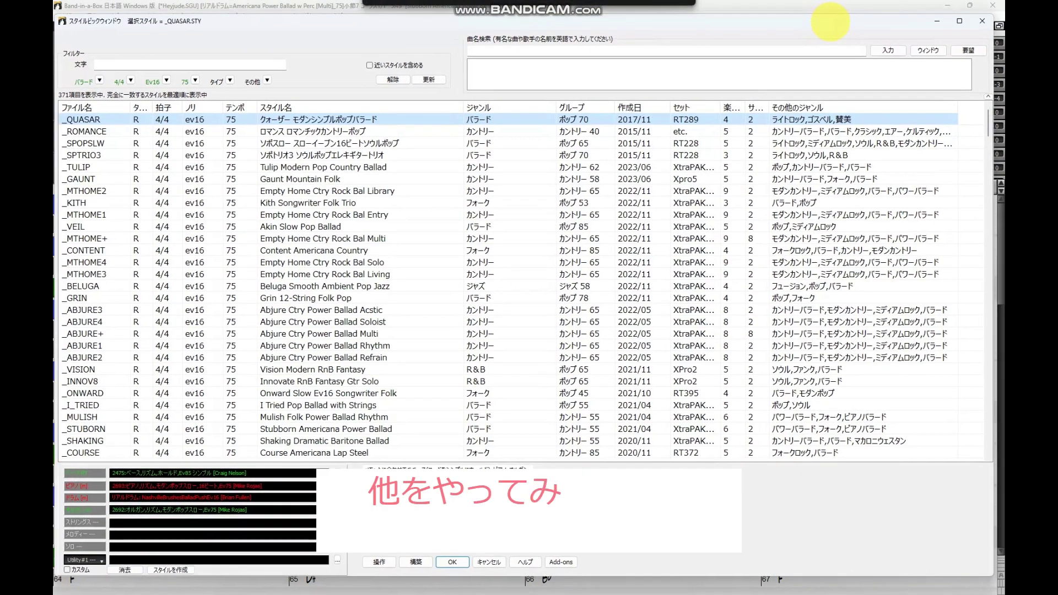
pyautogui.click(325, 441)
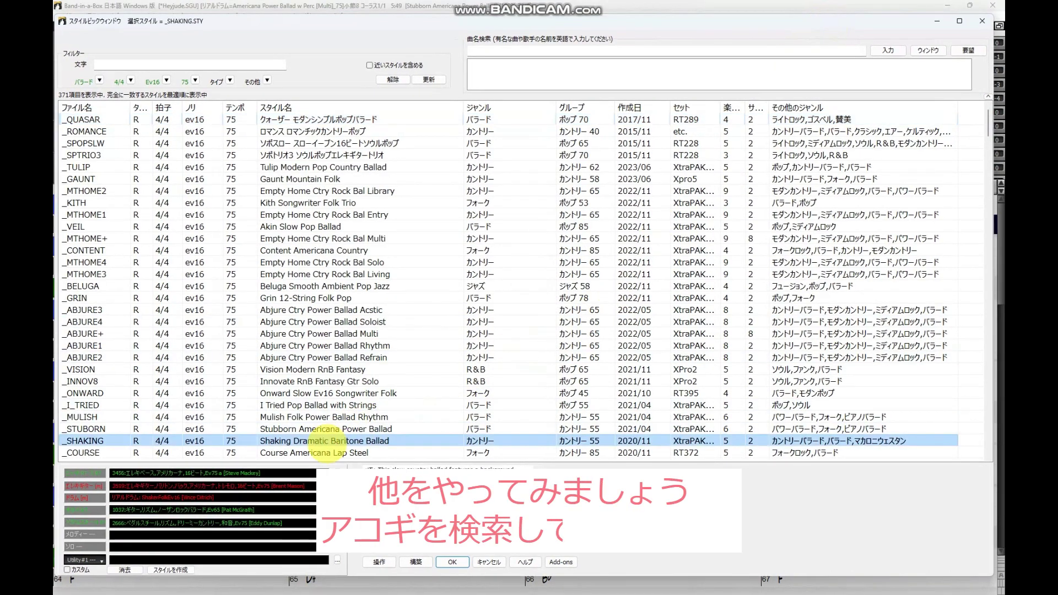
pyautogui.scroll(-3, 325, 440)
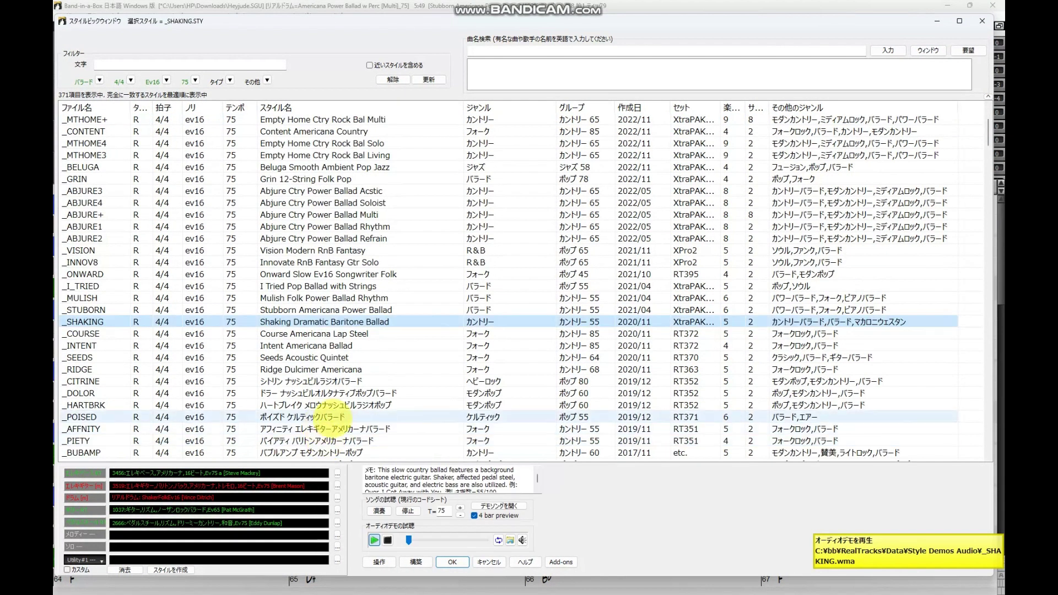
pyautogui.click(329, 408)
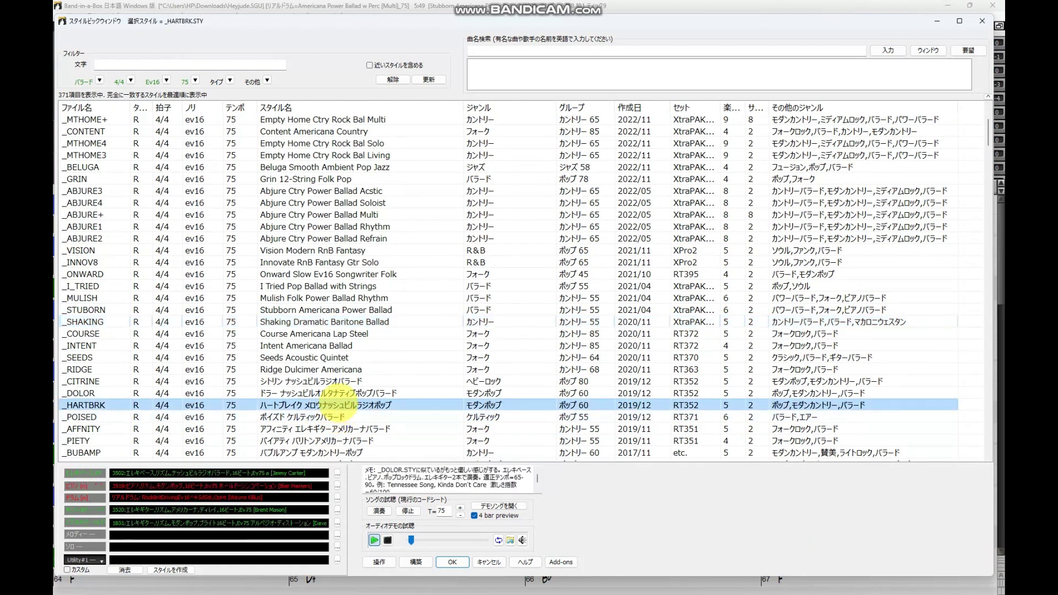
pyautogui.click(340, 379)
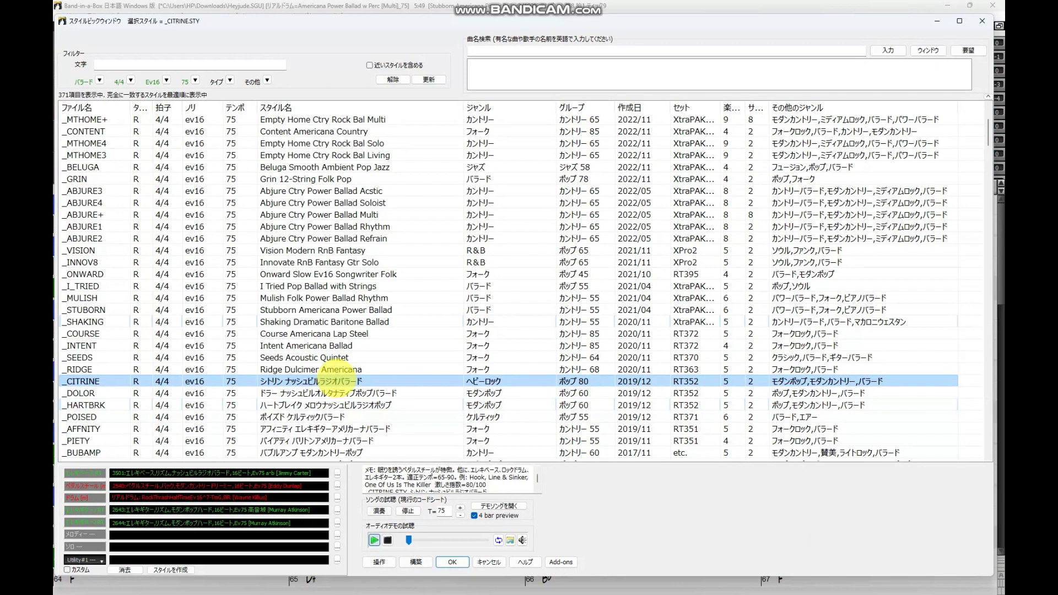
pyautogui.click(157, 63)
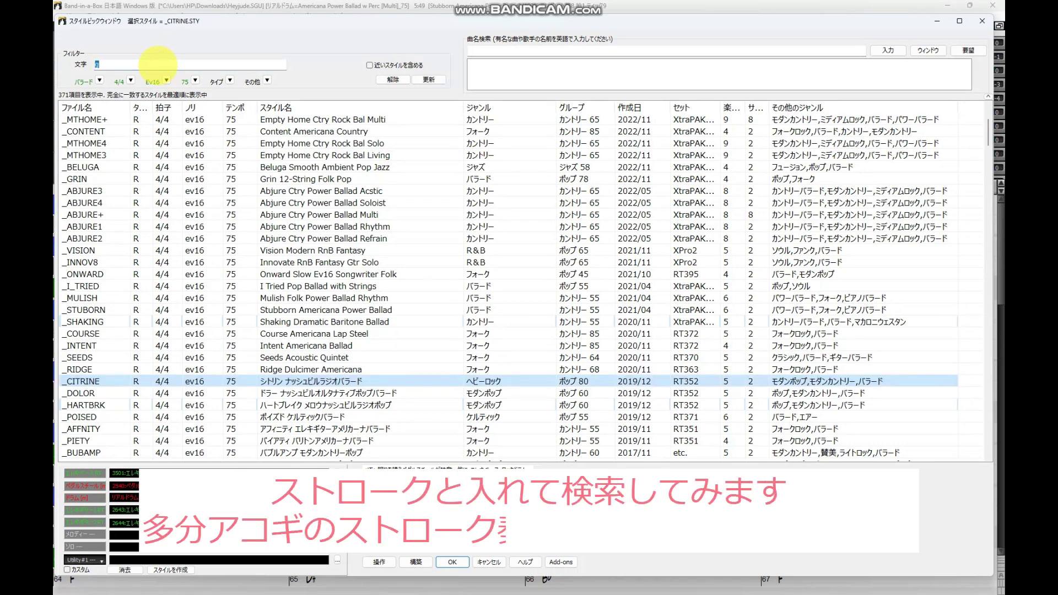
pyautogui.write('s@q¥')
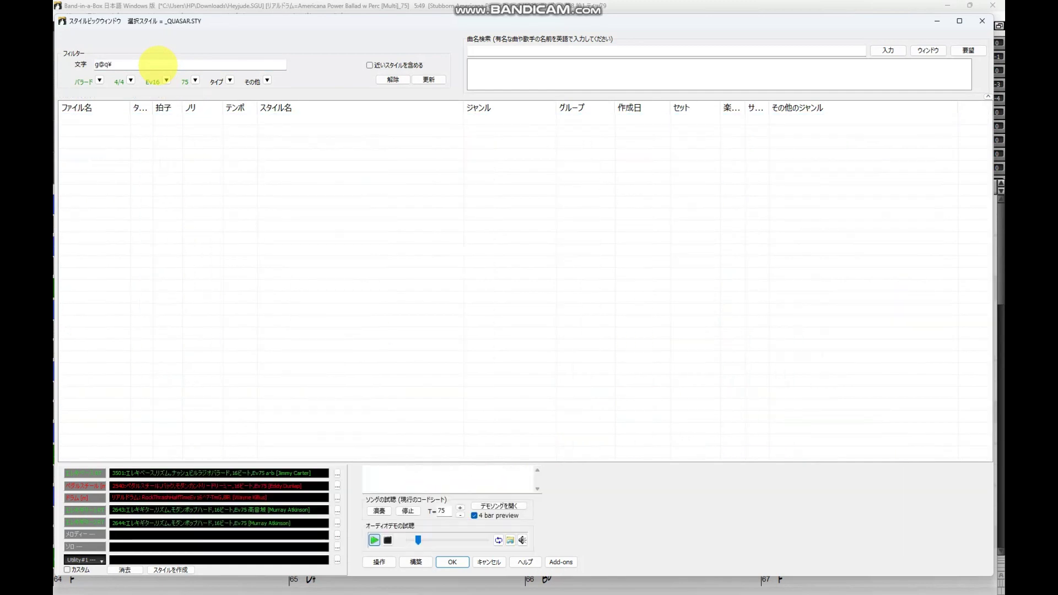
pyautogui.press('BackSpace')
pyautogui.press('BackSpace')
pyautogui.press('Zenkaku_Hankaku')
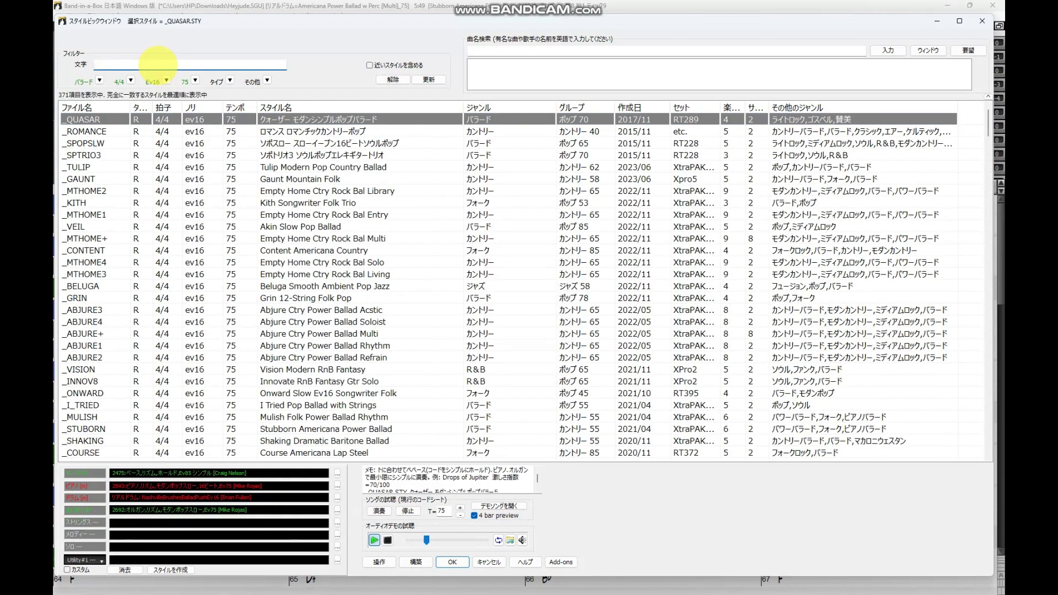
# Step: Filter the style list by the text ストローク
pyautogui.write('sutoro-ku')
pyautogui.press('space')
pyautogui.press('Return')
pyautogui.press('BackSpace')
pyautogui.press('BackSpace')
pyautogui.press('BackSpace')
pyautogui.press('BackSpace')
pyautogui.write('トローク')
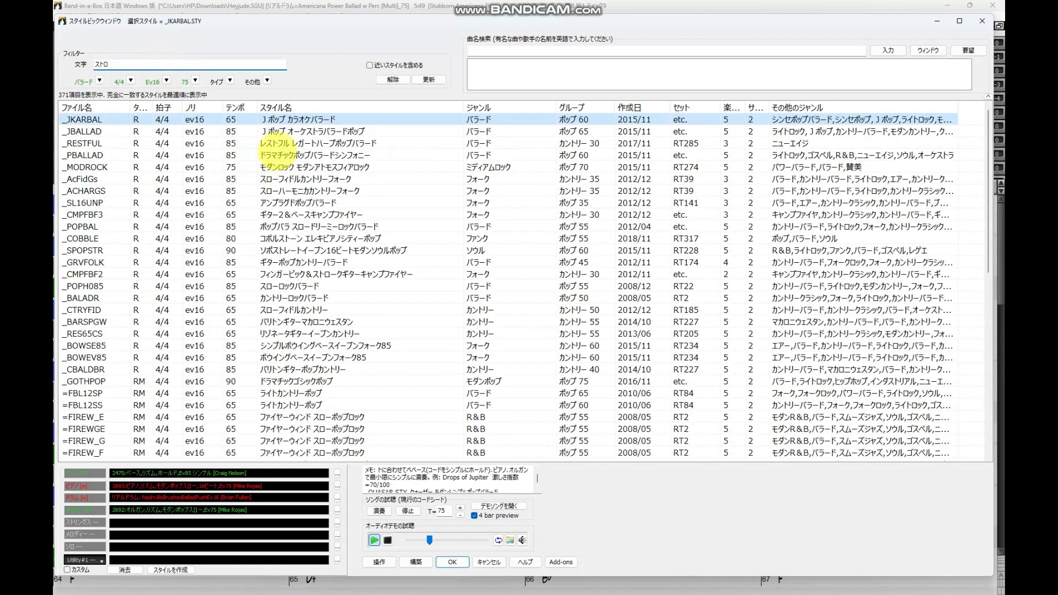
# Step: Apply the _ACHARGS slow harmonica country folk style and play the song with the harmonica track muted
pyautogui.click(474, 131)
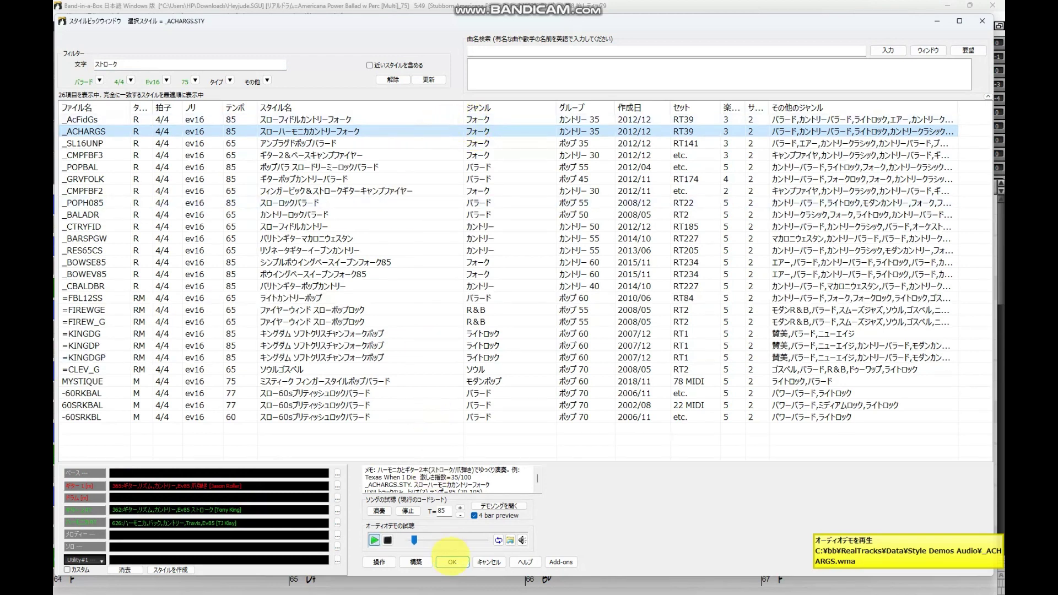
pyautogui.click(452, 562)
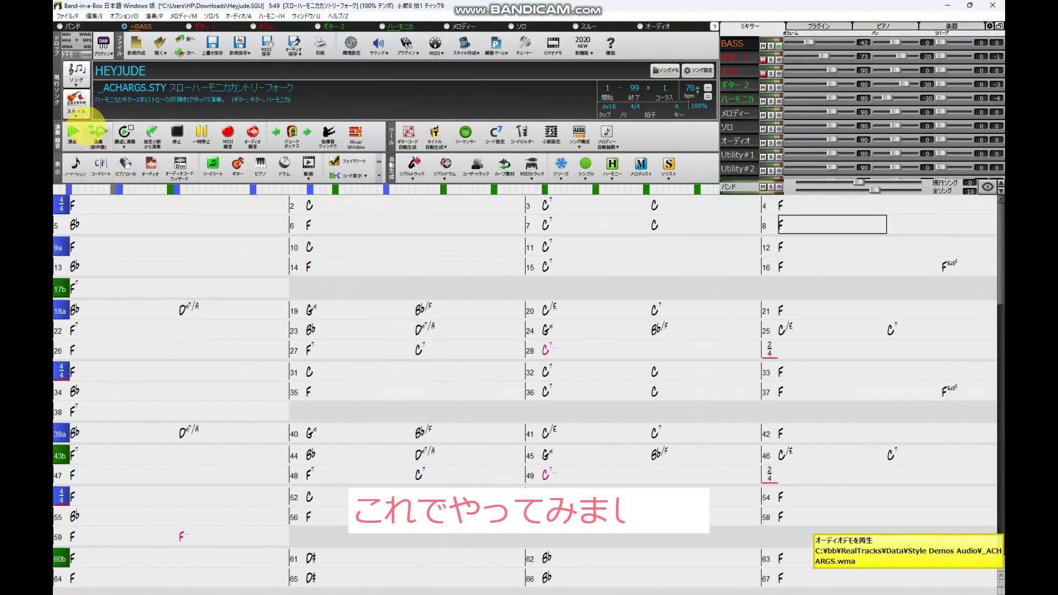
pyautogui.click(74, 132)
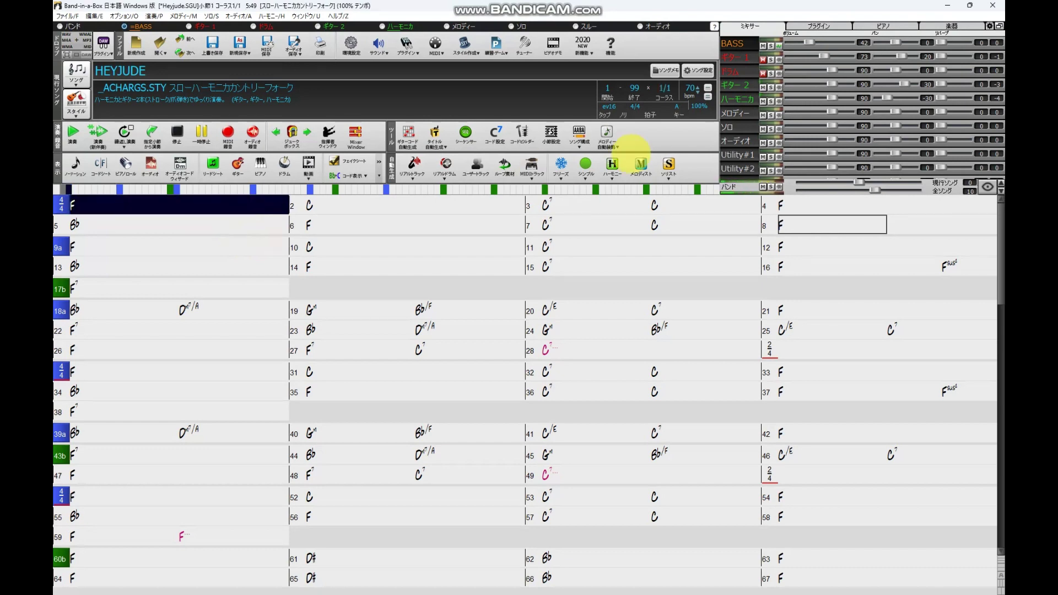
pyautogui.click(763, 101)
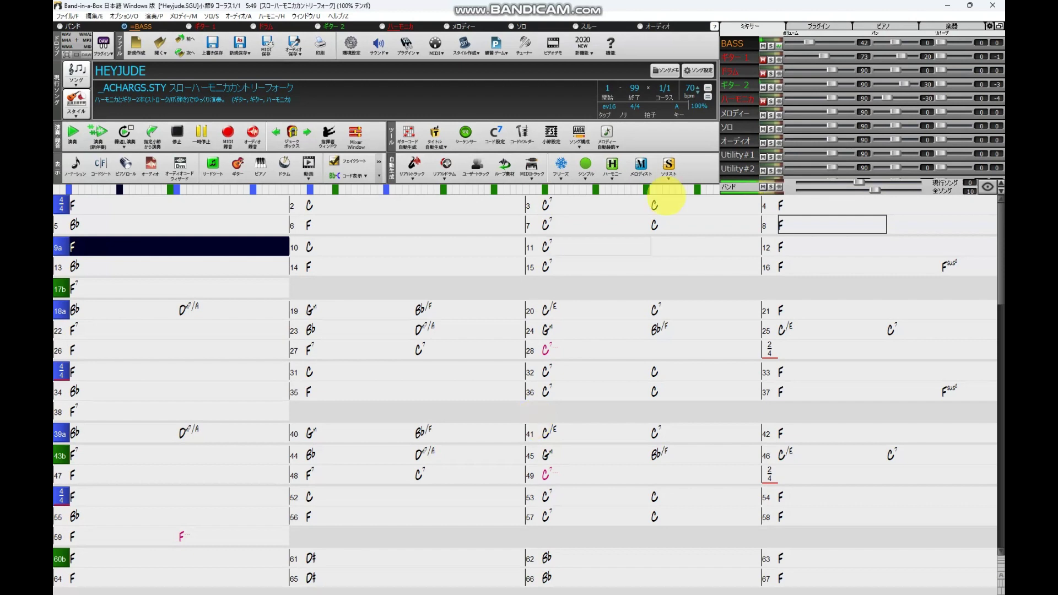
# Step: Filter the RealTracks of all types for the second guitar track by ストローク and generate 1761, the 16-beat pop Ev85 strummed guitar
pyautogui.rightClick(743, 86)
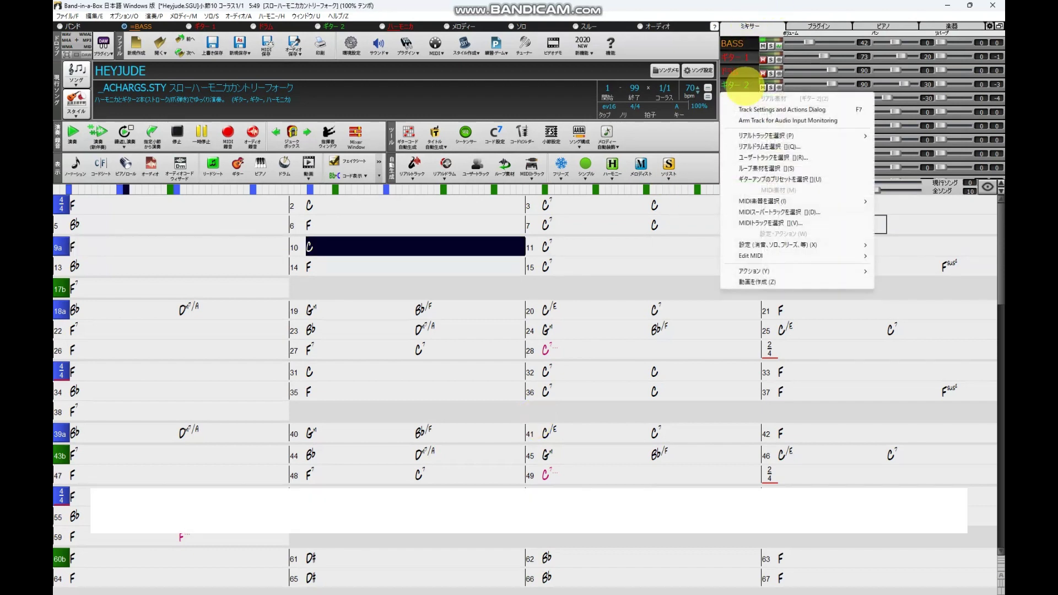
pyautogui.moveTo(772, 135)
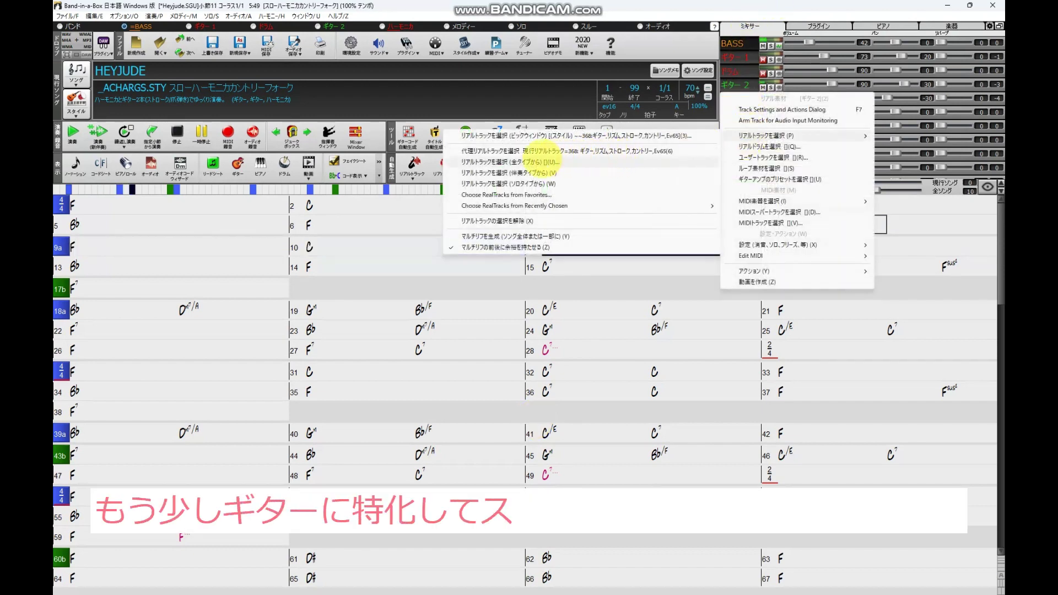
pyautogui.click(524, 172)
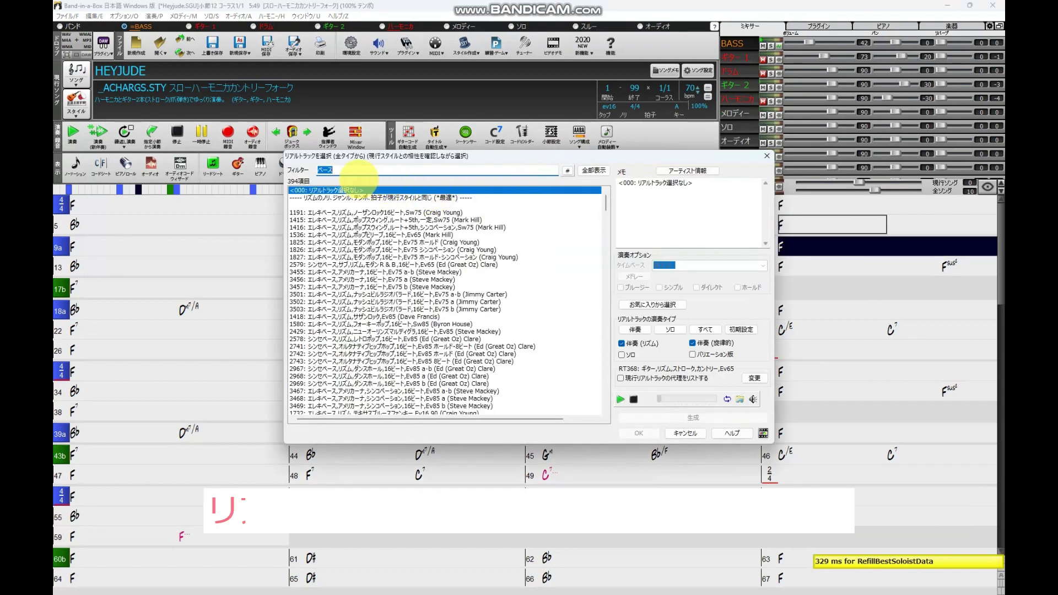
pyautogui.press('BackSpace')
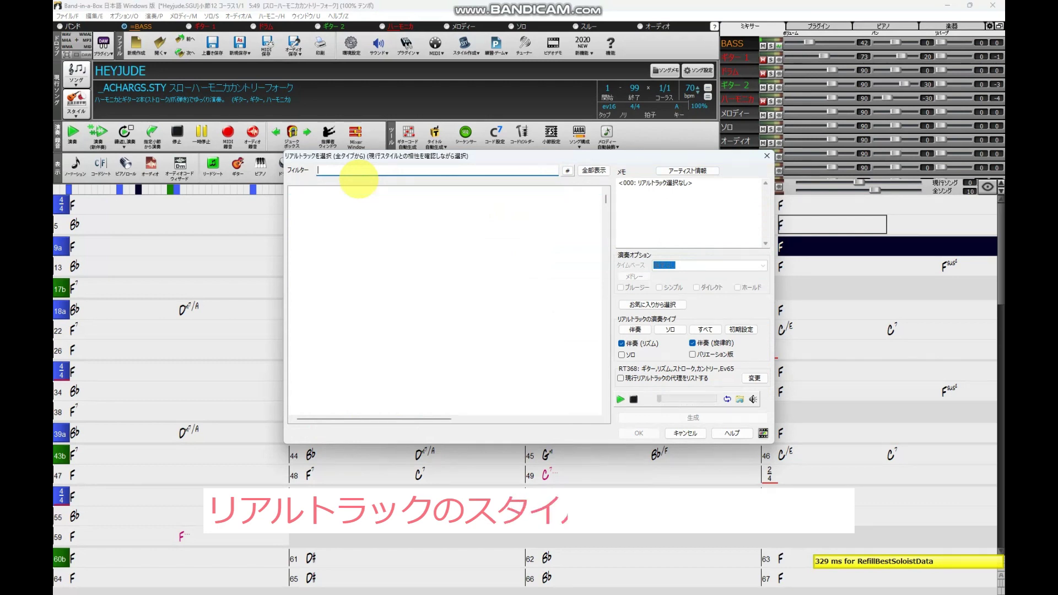
pyautogui.write('ストローク')
pyautogui.press('Return')
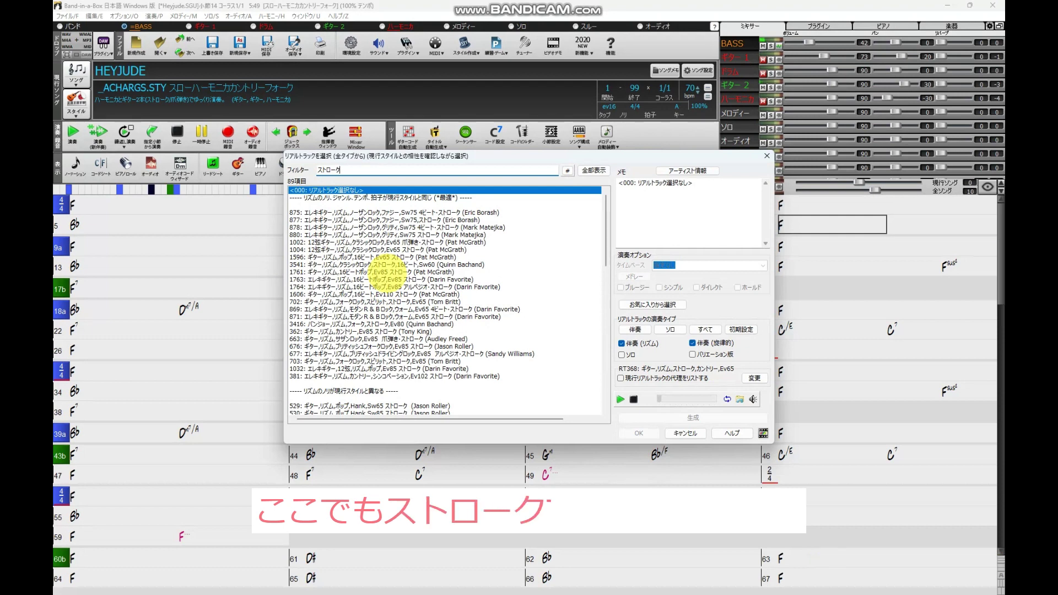
pyautogui.click(386, 271)
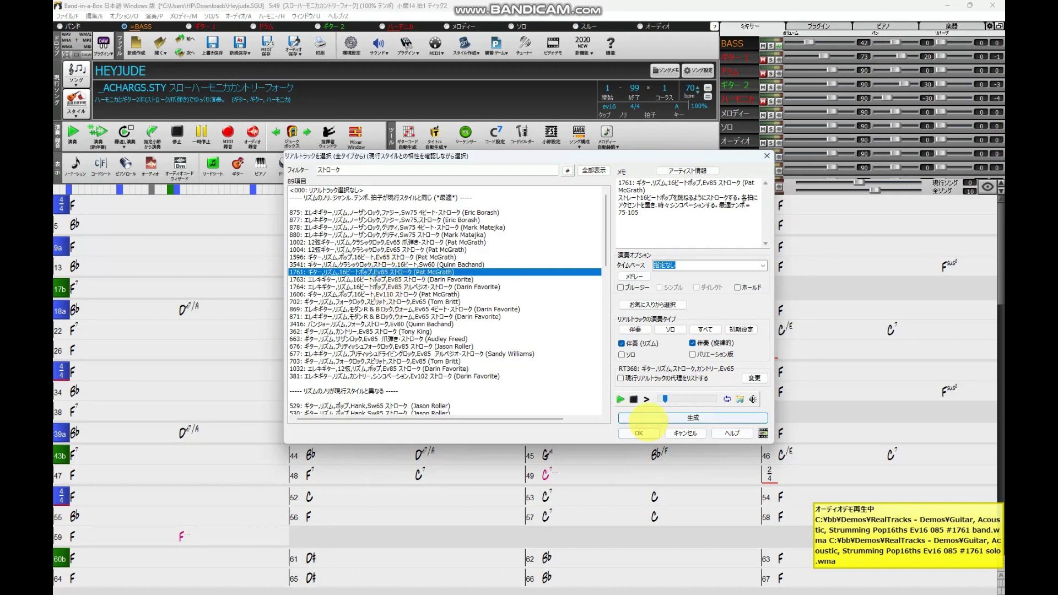
pyautogui.click(649, 420)
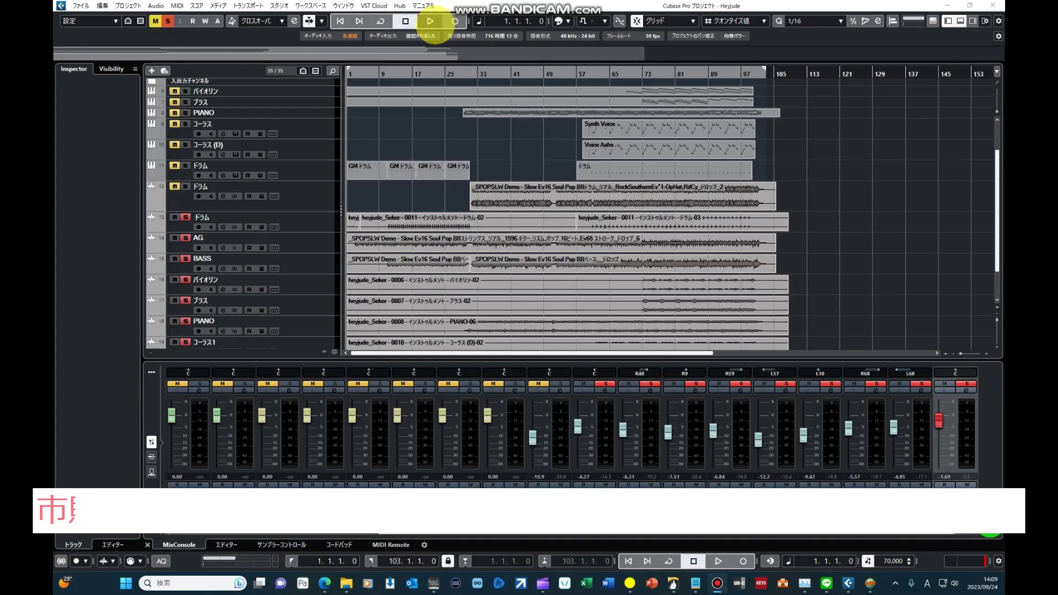
# Step: In Cubase, play the Heyjude project and open the ブラス track's Philharmonik 2 instrument, placing its window clear of the track list
pyautogui.click(431, 22)
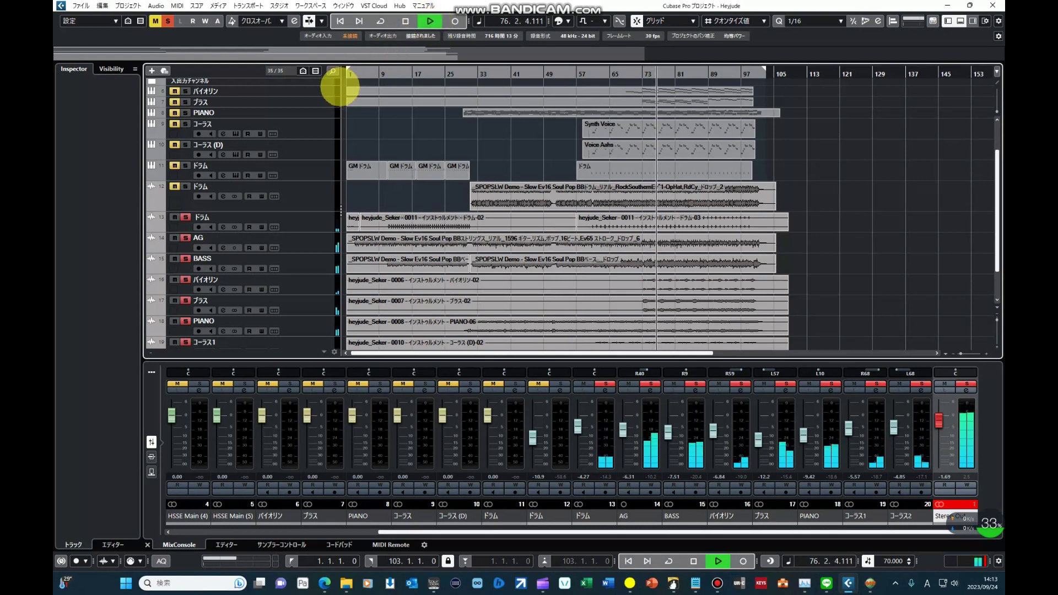
pyautogui.click(246, 102)
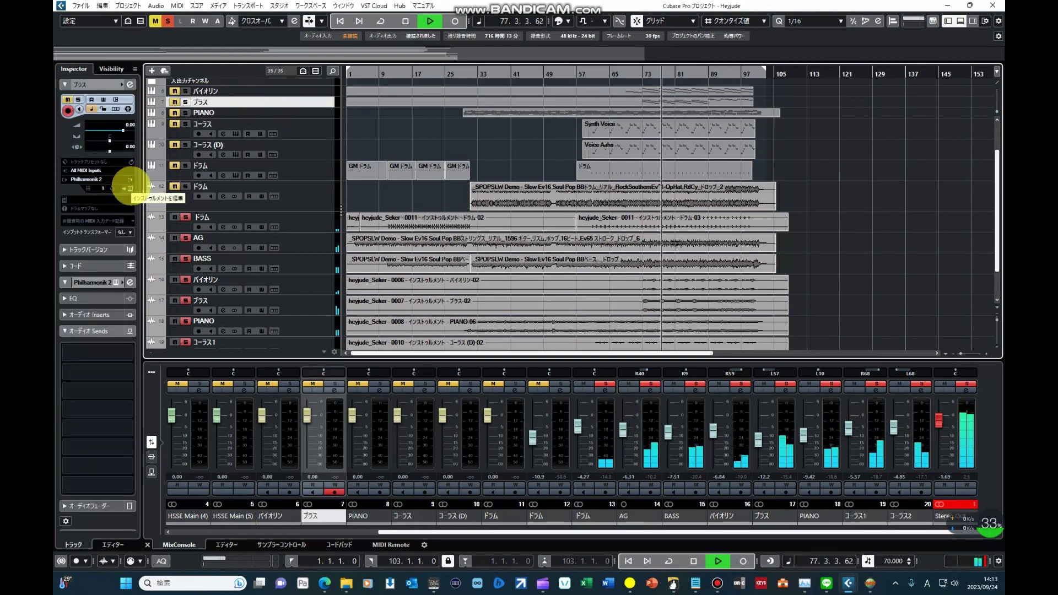
pyautogui.click(130, 188)
pyautogui.moveTo(503, 123); pyautogui.dragTo(755, 79)
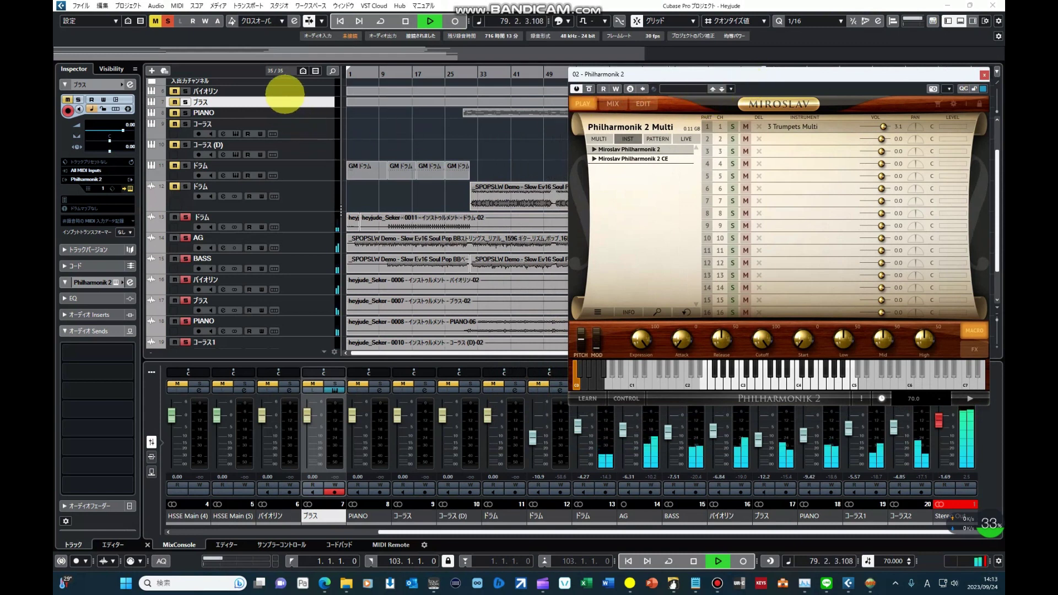
# Step: Open the バイオリン track's Philharmonik 2 instrument and place its window below the brass instrument's
pyautogui.click(251, 91)
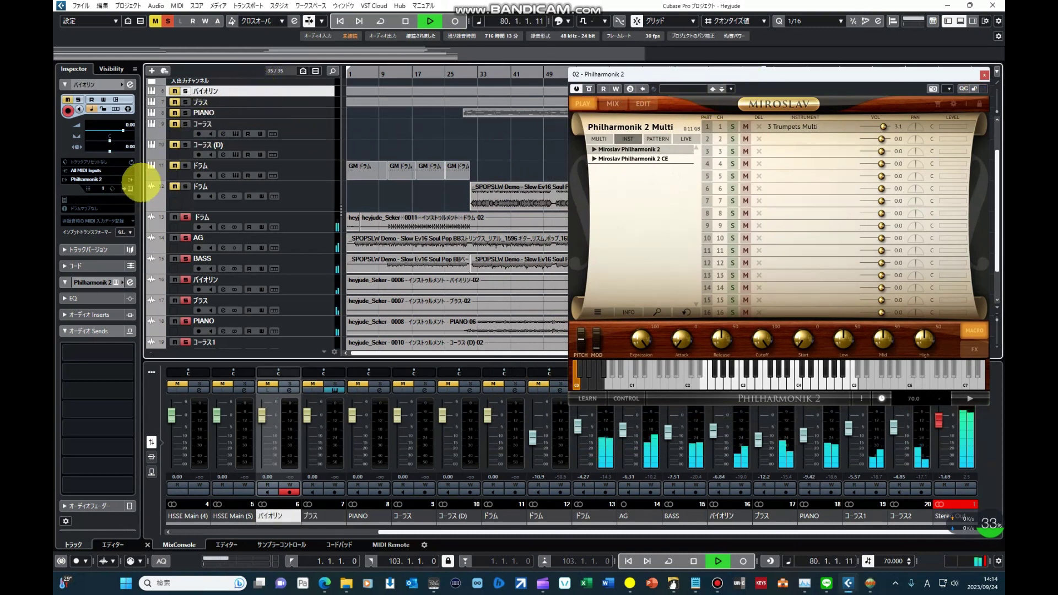
pyautogui.click(129, 189)
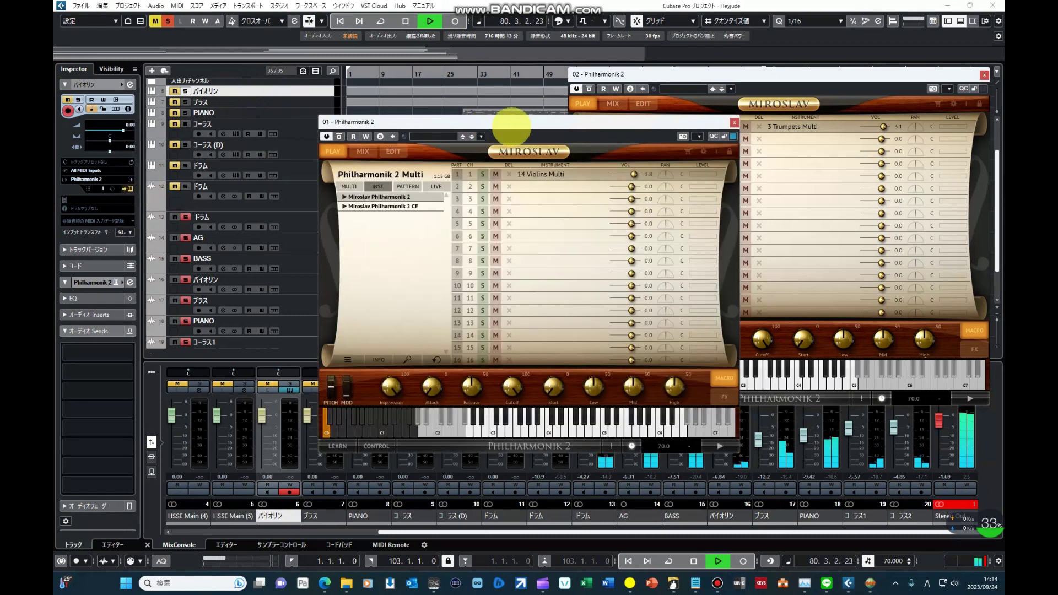
pyautogui.moveTo(560, 128); pyautogui.dragTo(796, 184)
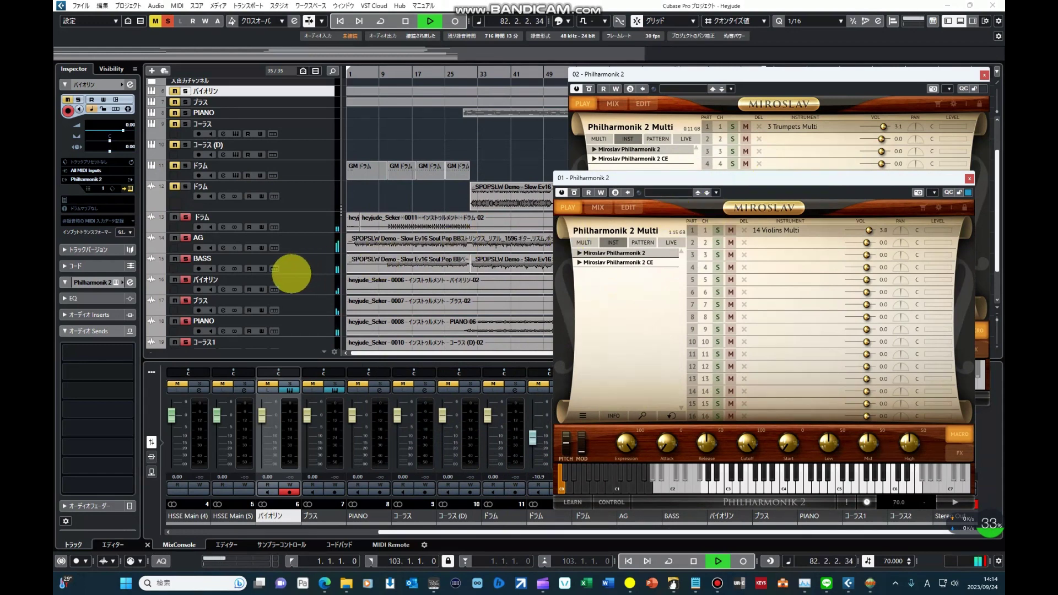
# Step: Open the コーラス (D) track's SampleTank 4 instrument and move its window further into view
pyautogui.scroll(-3, 295, 272)
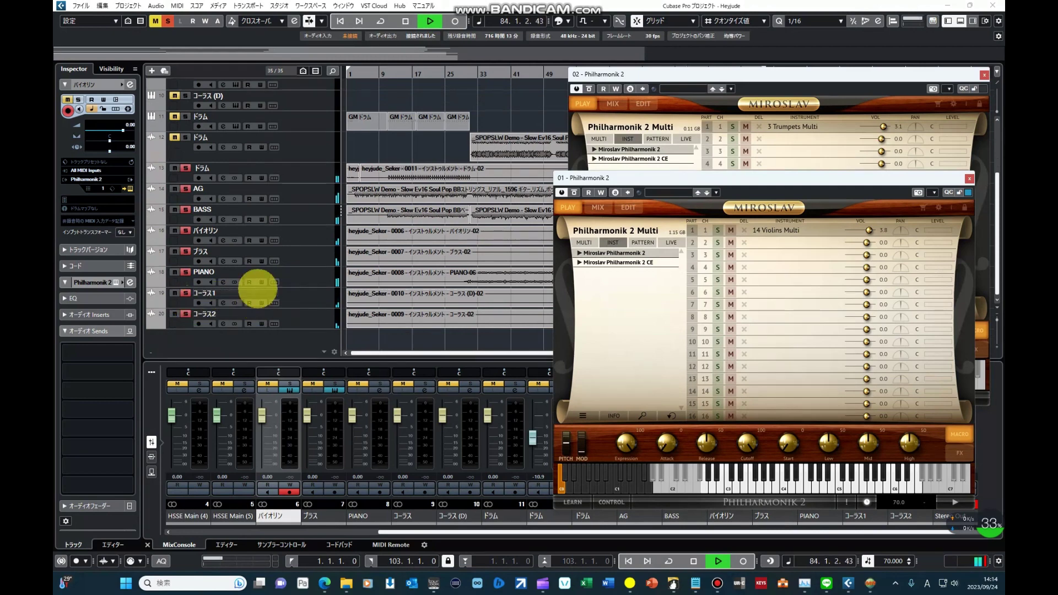
pyautogui.scroll(2, 267, 209)
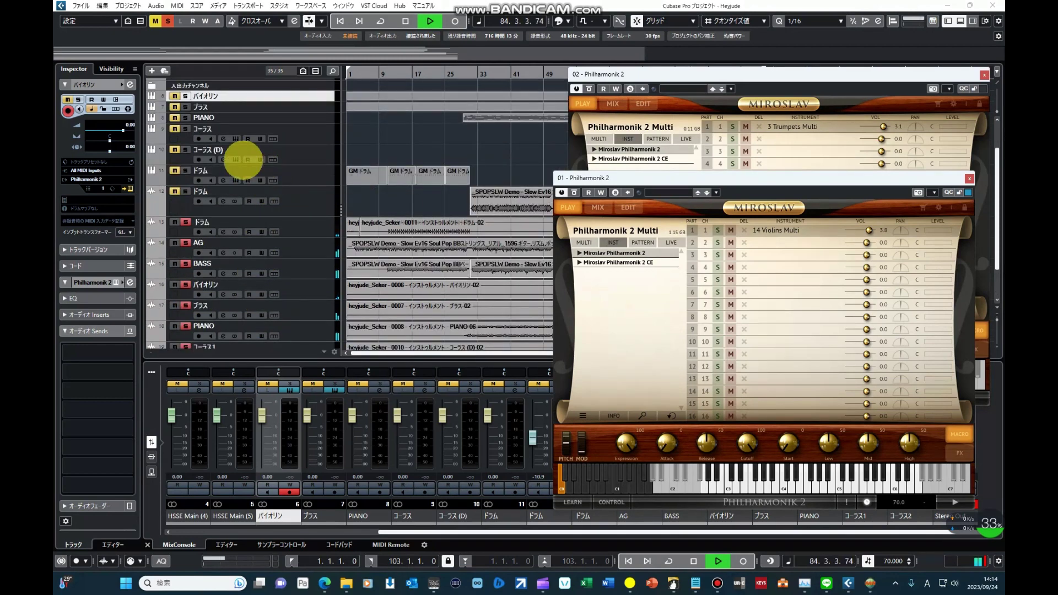
pyautogui.click(236, 160)
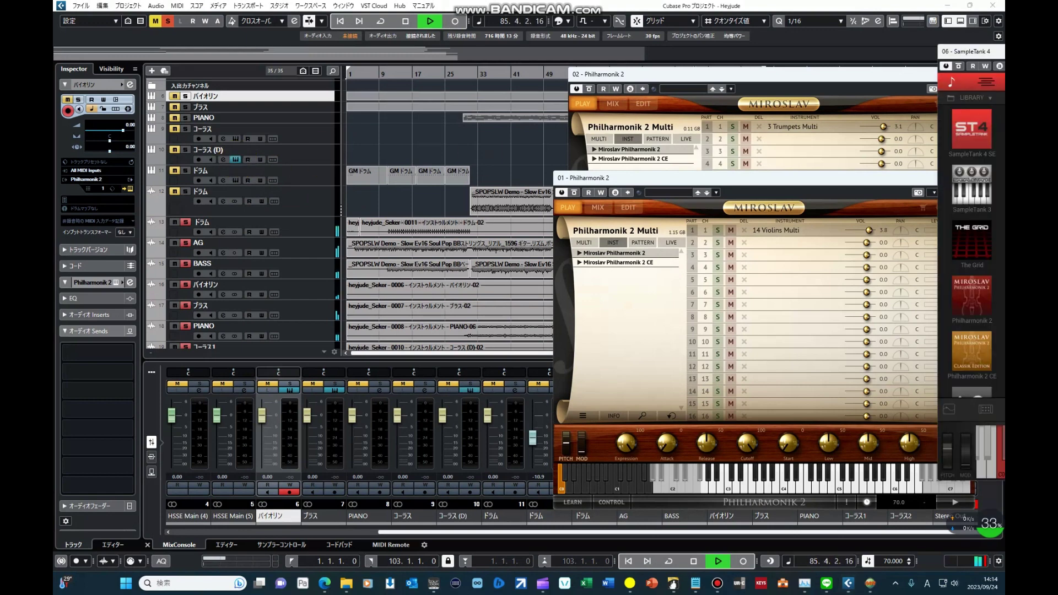
pyautogui.moveTo(991, 55); pyautogui.dragTo(567, 56)
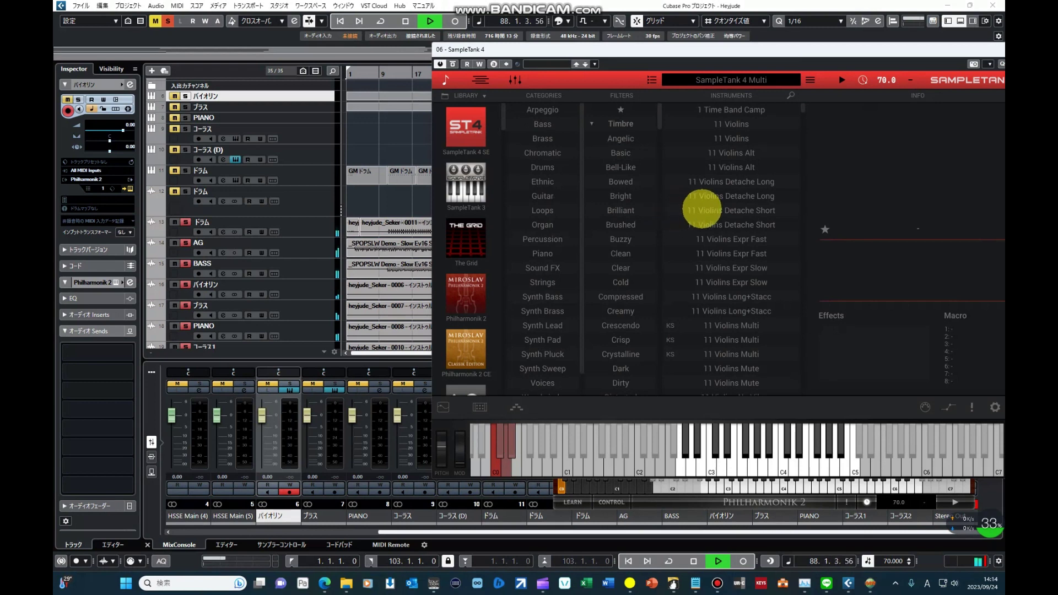
# Step: Close the SampleTank 4 window and both Philharmonik 2 instrument windows
pyautogui.hotkey('ctrl', 'w')
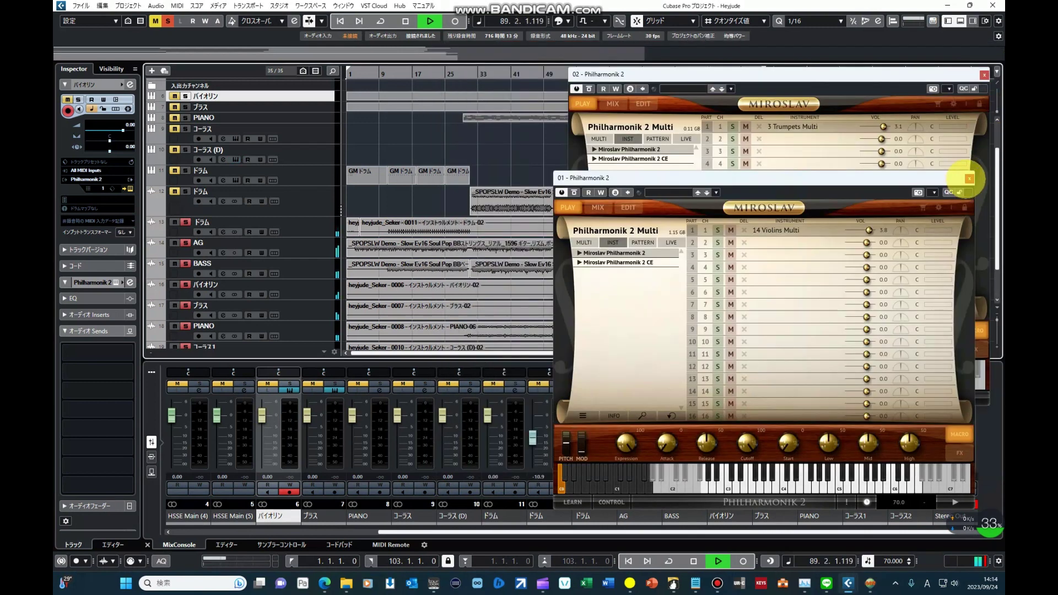
pyautogui.click(968, 178)
pyautogui.click(984, 75)
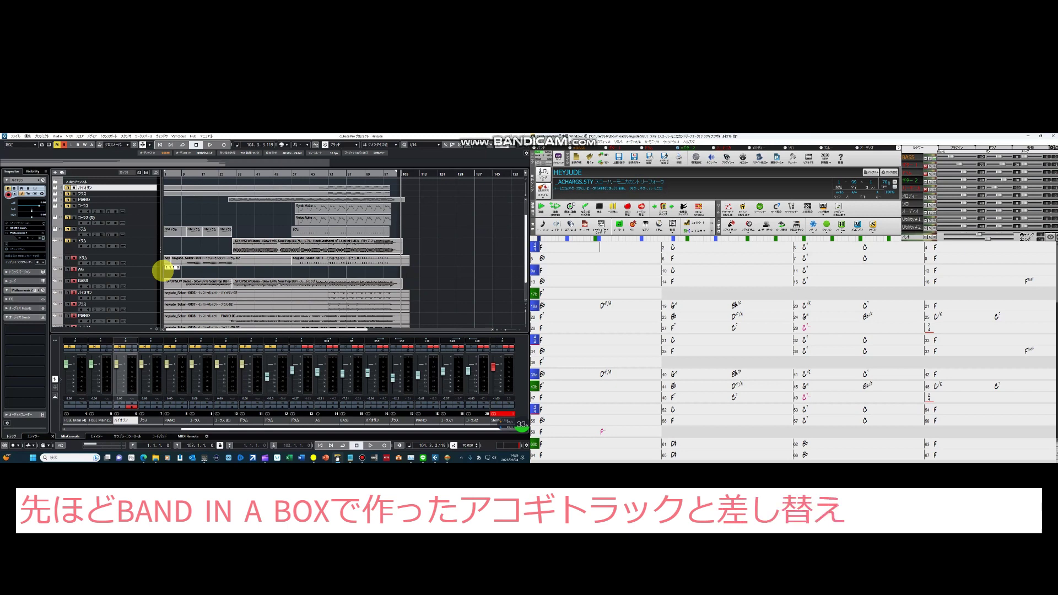
# Step: Transfer the generated acoustic guitar track from Band-in-a-Box onto Cubase's AG track, starting at bar 1, as its replacement part
pyautogui.moveTo(163, 270); pyautogui.dragTo(186, 271)
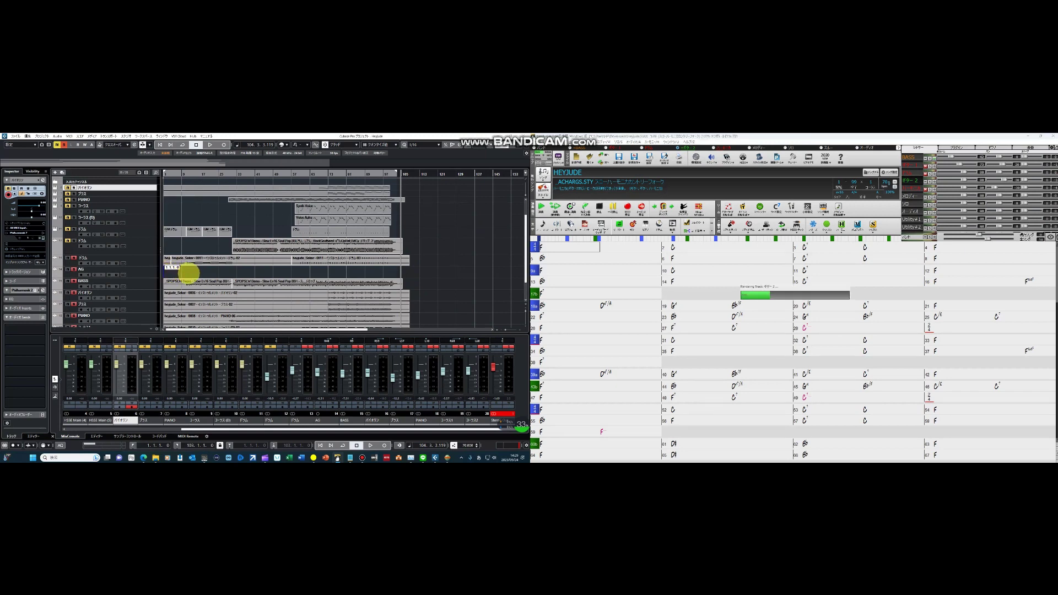
pyautogui.moveTo(188, 271); pyautogui.dragTo(211, 272)
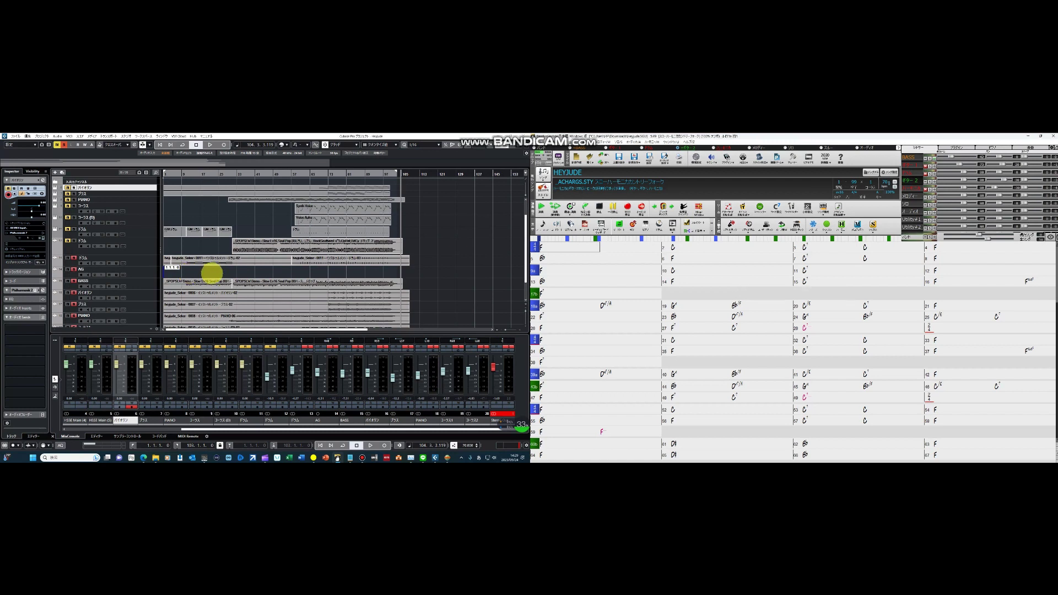
pyautogui.moveTo(211, 273); pyautogui.dragTo(212, 276)
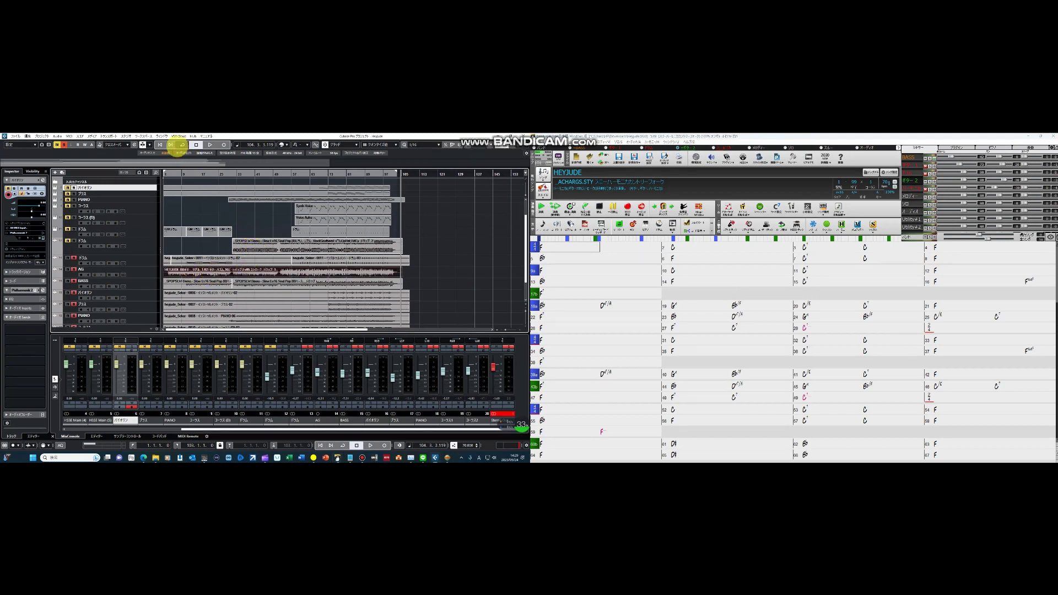
# Step: Play the project from the beginning and lower the event volume of the new guitar part on the AG track
pyautogui.click(159, 145)
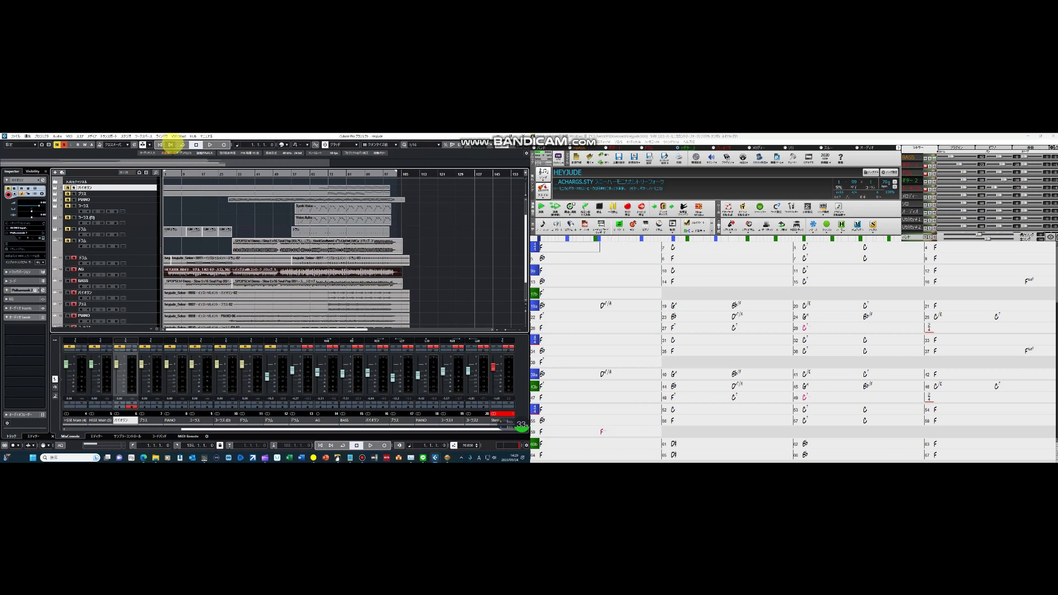
pyautogui.click(210, 145)
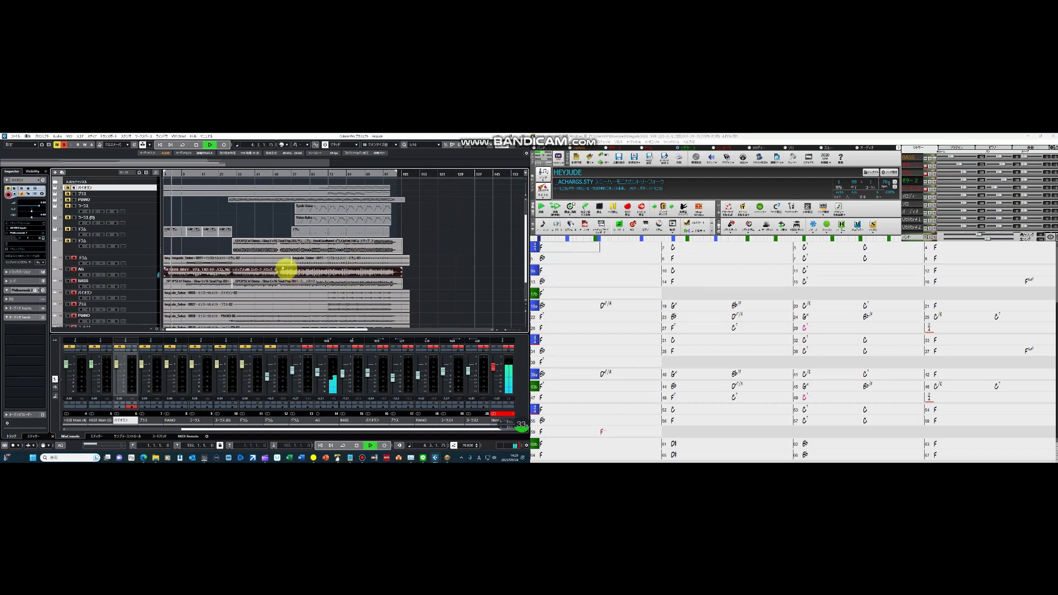
pyautogui.click(282, 270)
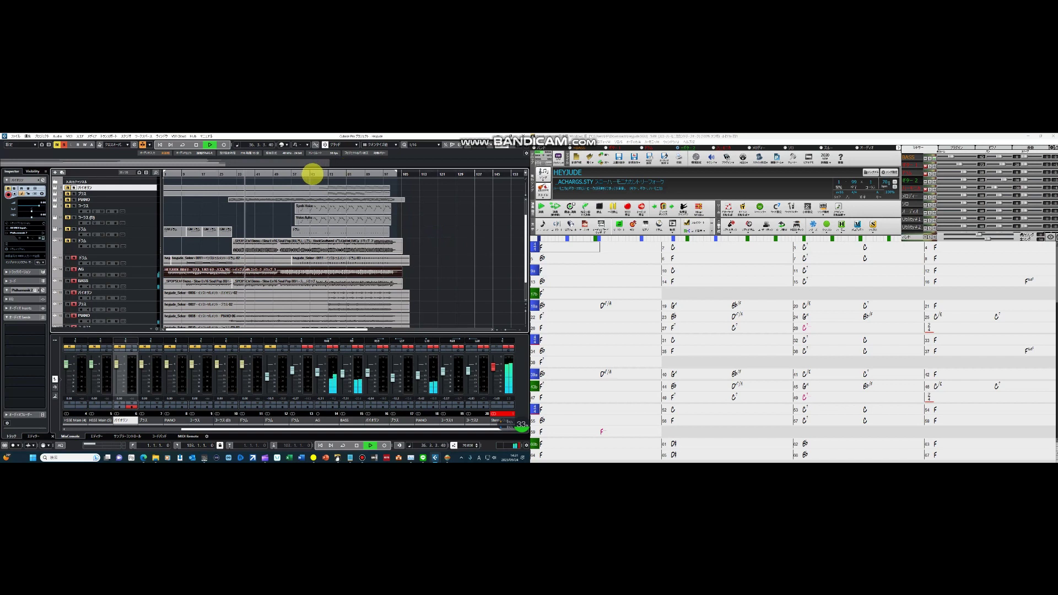
# Step: Audition the arrangement with the new guitar by jumping playback forward to the middle, a later section and the ending
pyautogui.click(288, 174)
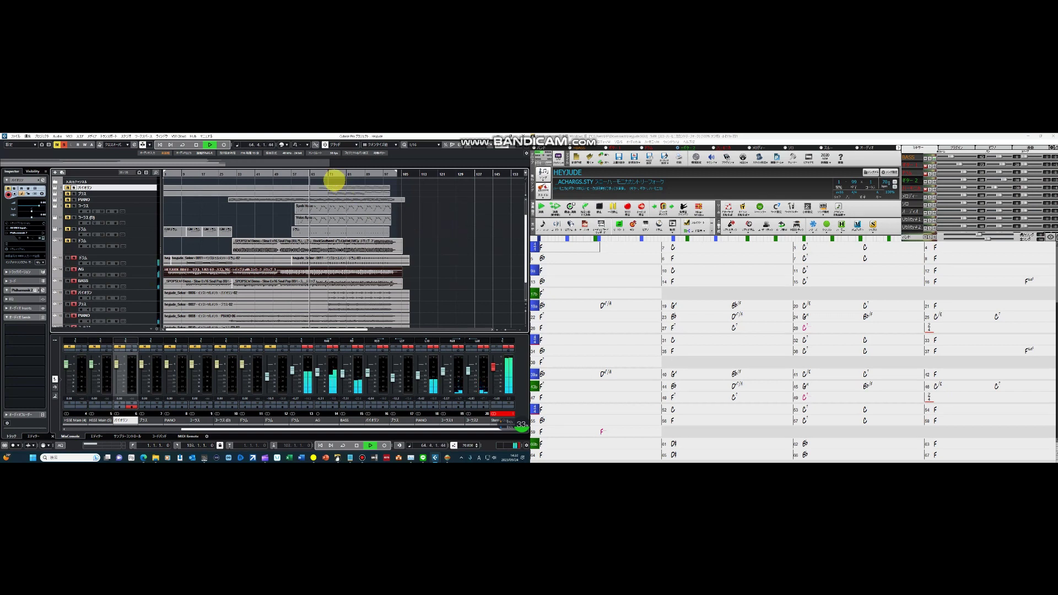
pyautogui.click(327, 174)
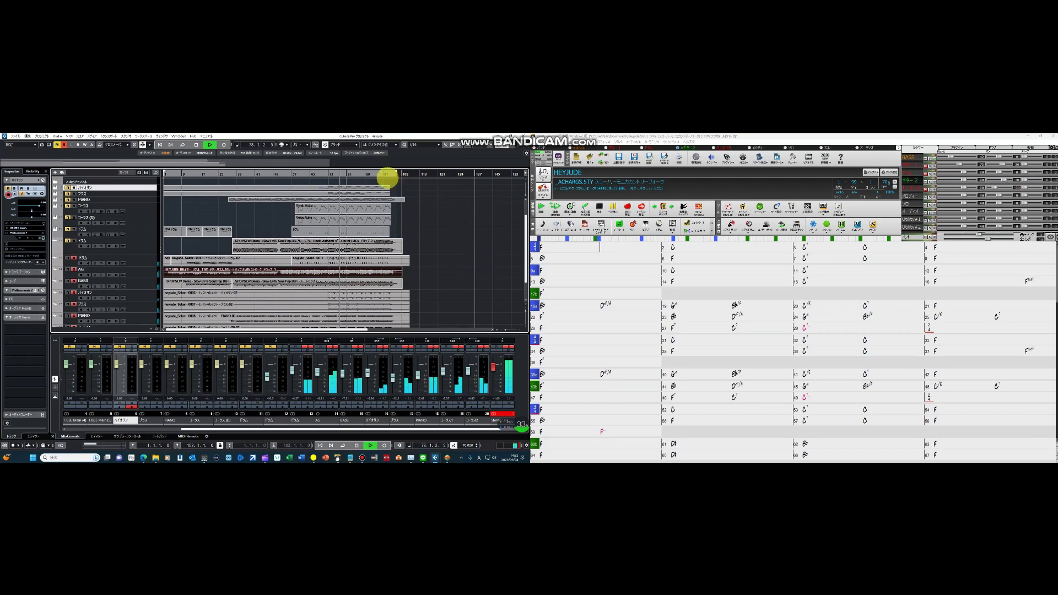
pyautogui.click(386, 175)
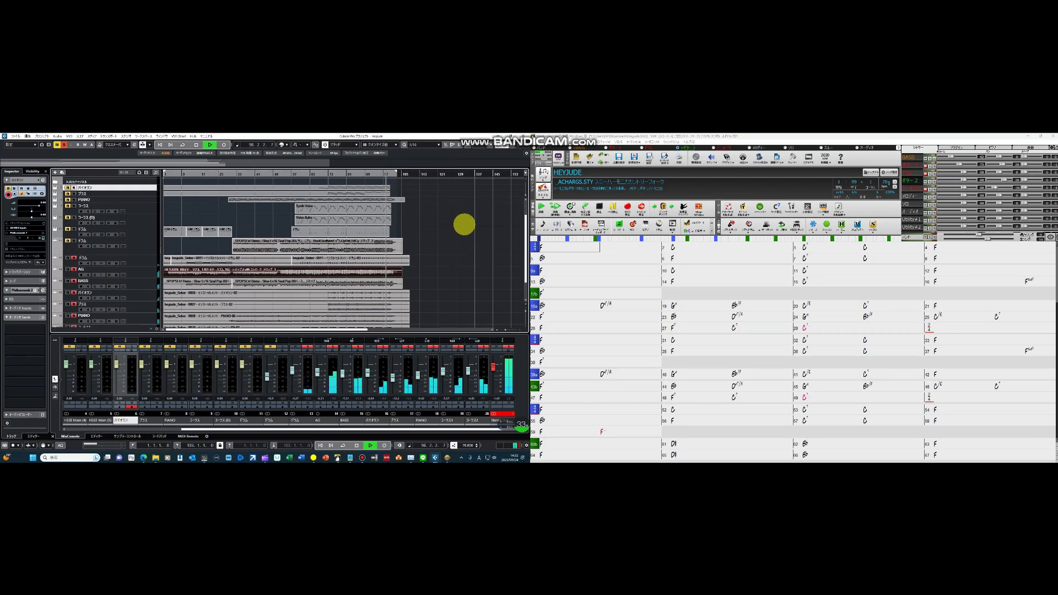